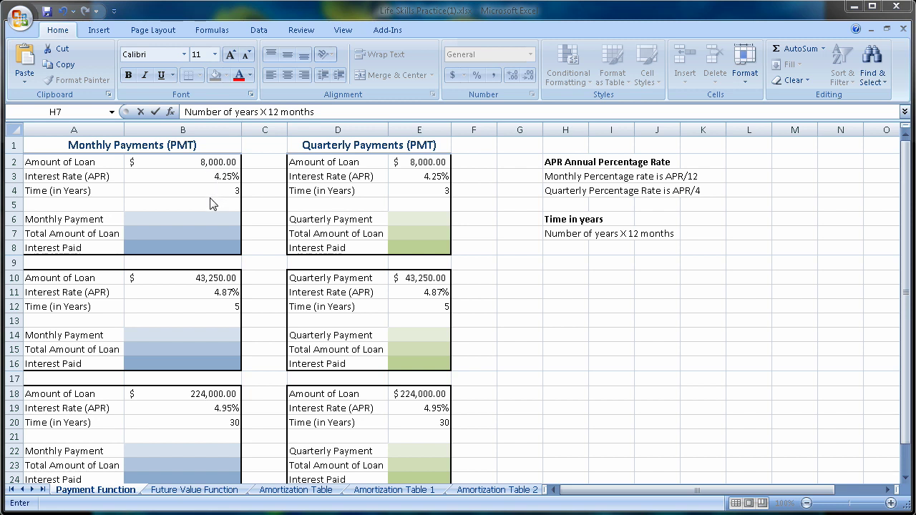
# - Enter the note 'Number of years X 12 months' in H7, below the Time in years heading
pyautogui.click(177, 219)
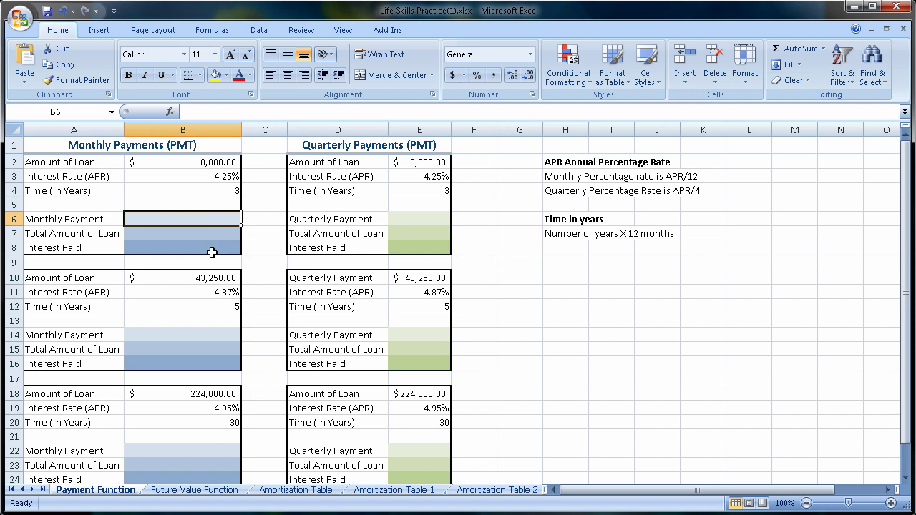
# - Select B6 and open AutoSum's More Functions browser, then cancel it without inserting anything
pyautogui.click(523, 265)
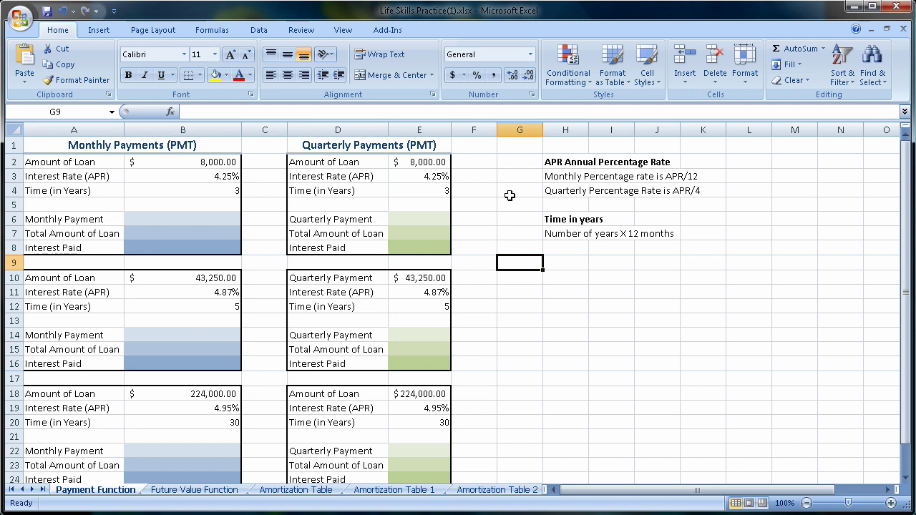
pyautogui.click(199, 220)
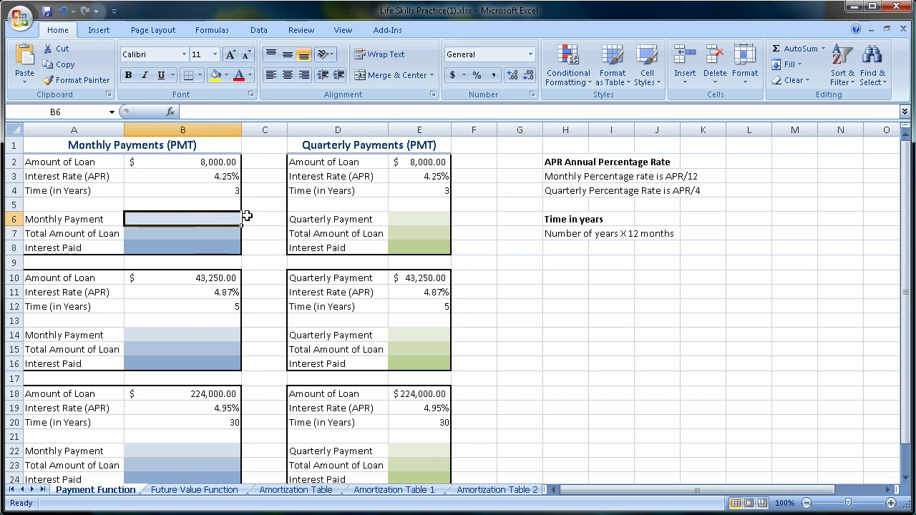
pyautogui.click(823, 49)
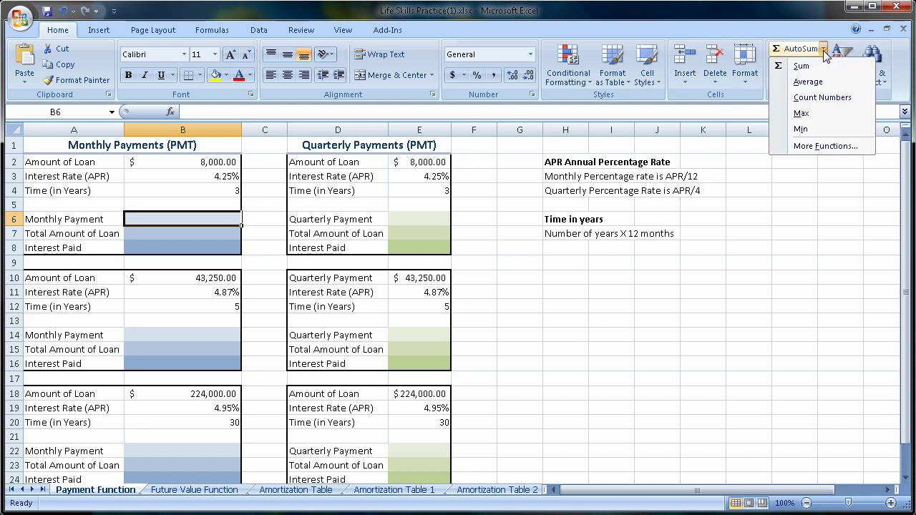
pyautogui.click(823, 146)
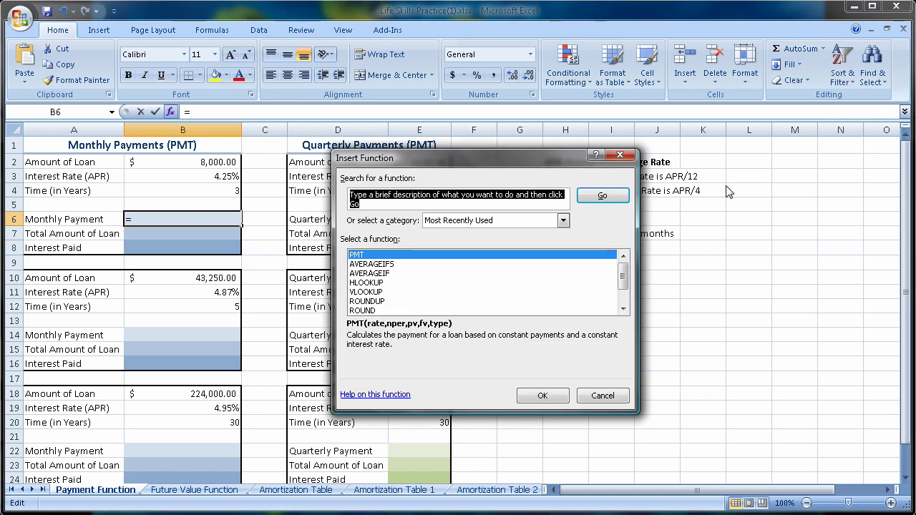
pyautogui.click(619, 154)
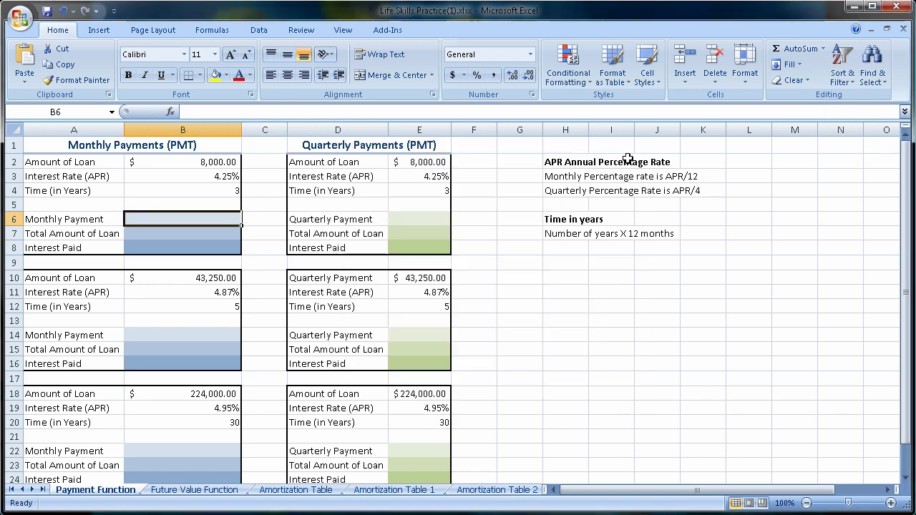
# - Open the Formulas tab's Financial function list and scroll down to PMT
pyautogui.click(203, 34)
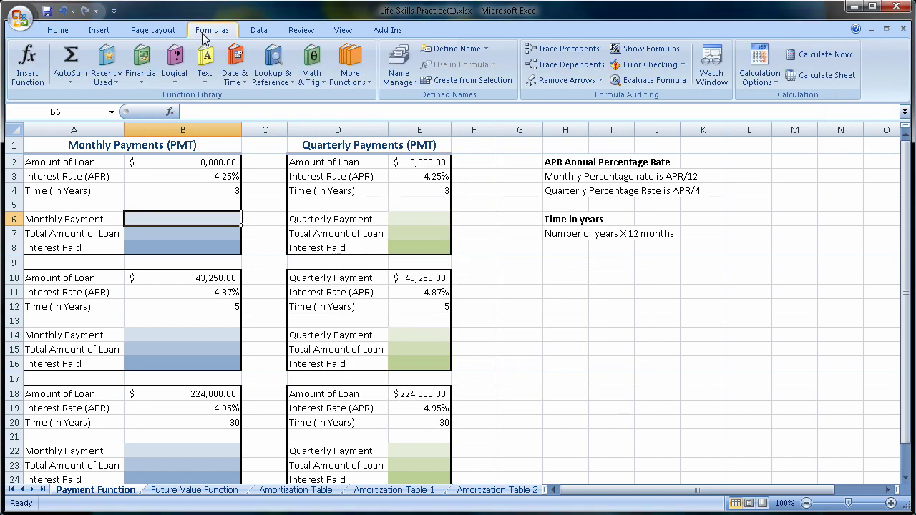
pyautogui.click(141, 80)
pyautogui.moveTo(233, 161); pyautogui.dragTo(243, 347)
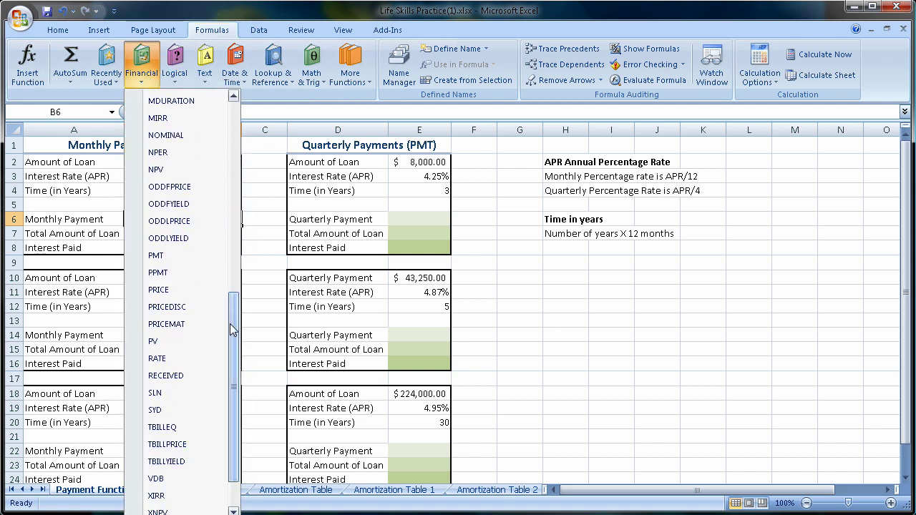
# - Insert PMT into B6 and move the Function Arguments dialog down, clear of the notes
pyautogui.click(170, 255)
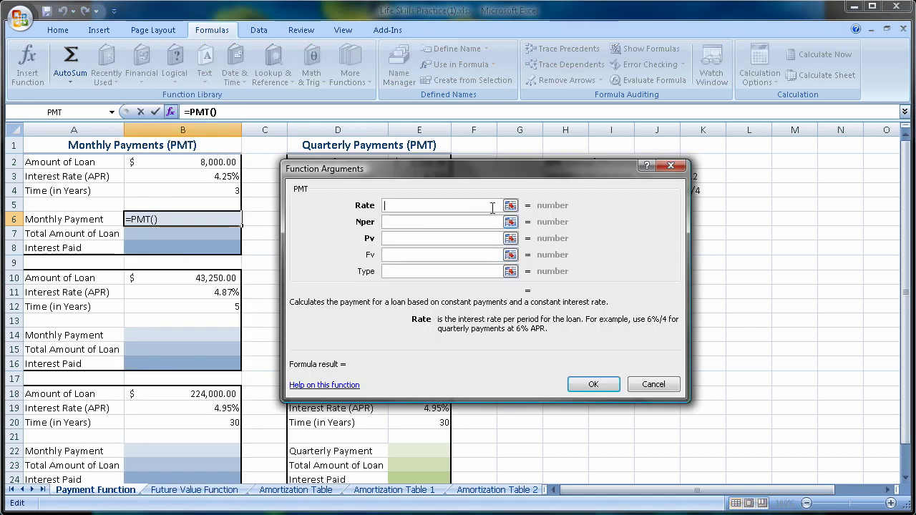
pyautogui.moveTo(484, 170); pyautogui.dragTo(489, 163)
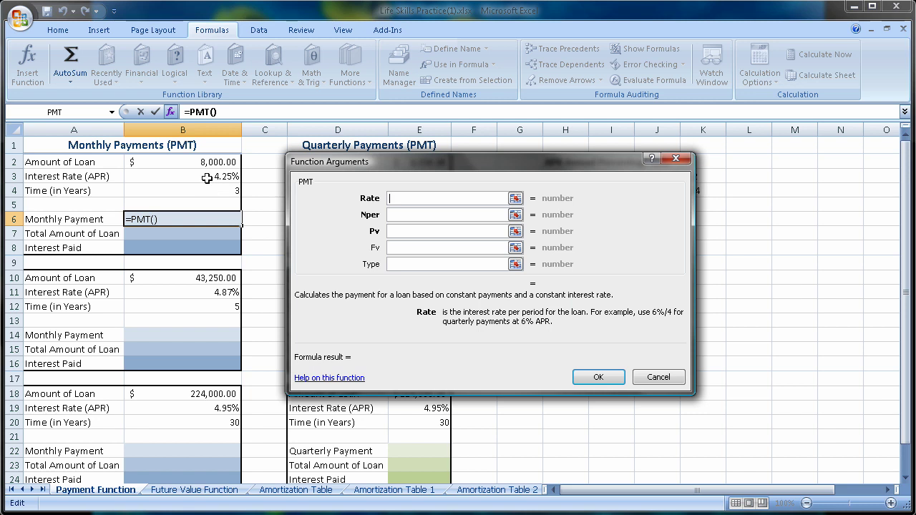
pyautogui.moveTo(520, 177); pyautogui.dragTo(612, 513)
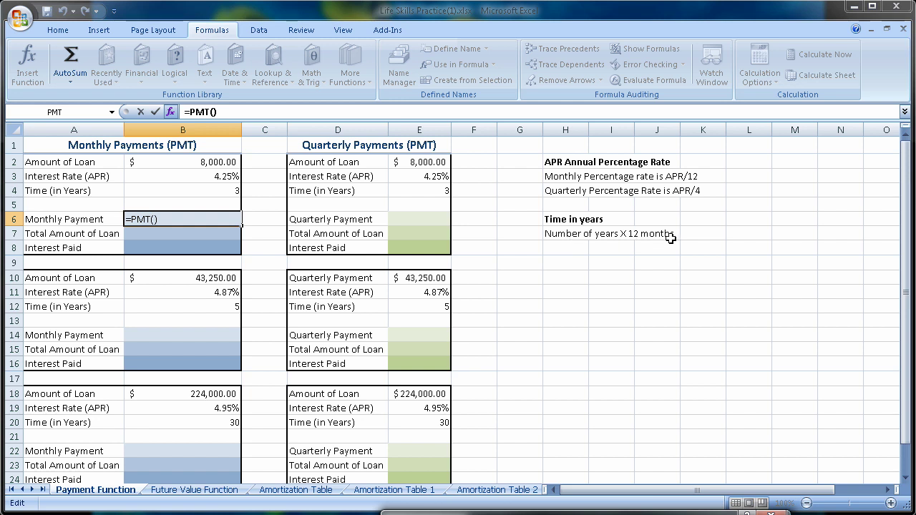
# - Cancel the unfinished PMT formula in B6, leaving the cell blank
pyautogui.click(572, 246)
pyautogui.write('Nu')
pyautogui.write('+')
pyautogui.click(567, 250)
pyautogui.press('F2')
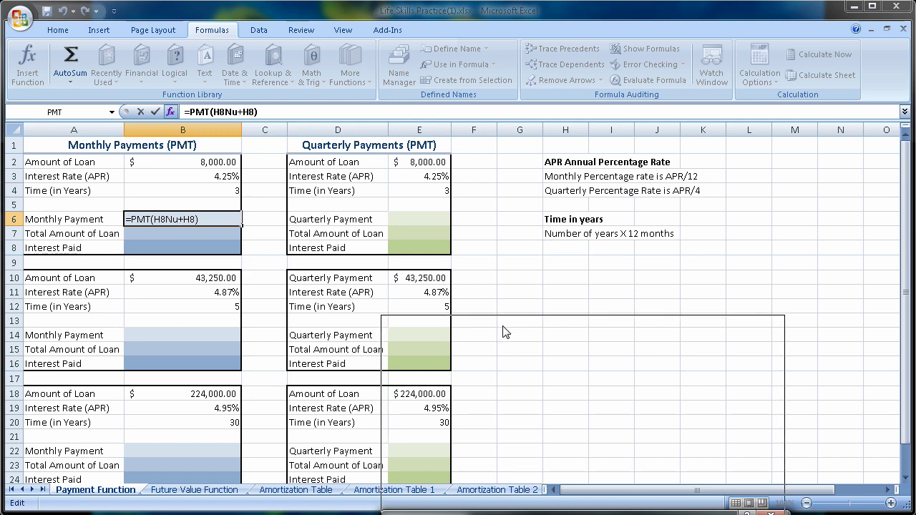
pyautogui.click(742, 317)
# - Enter the note 'Number of Year X 4' in H8, then reselect B6
pyautogui.click(577, 260)
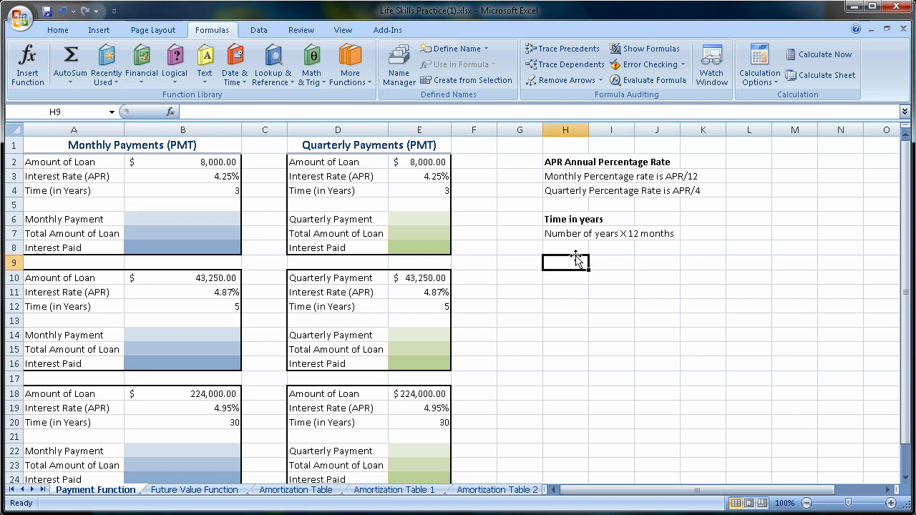
pyautogui.click(555, 248)
pyautogui.write('Number of Yea')
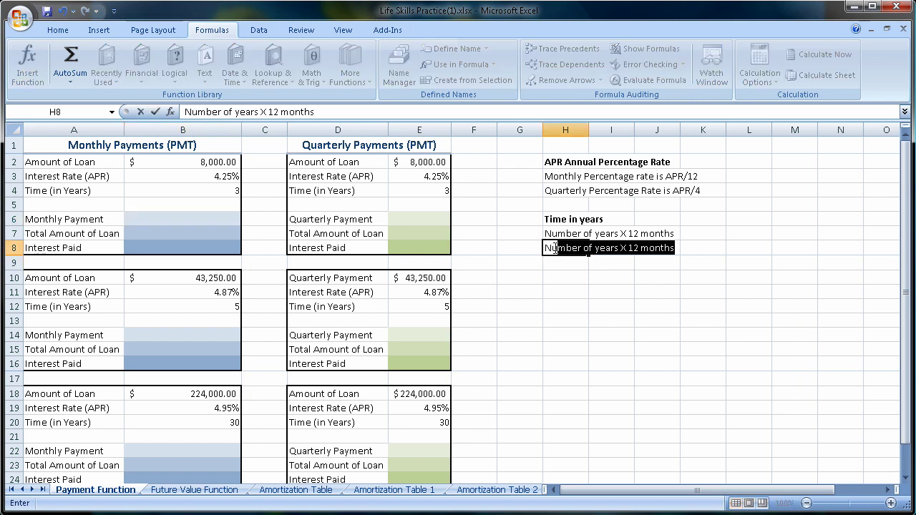
pyautogui.write('r ')
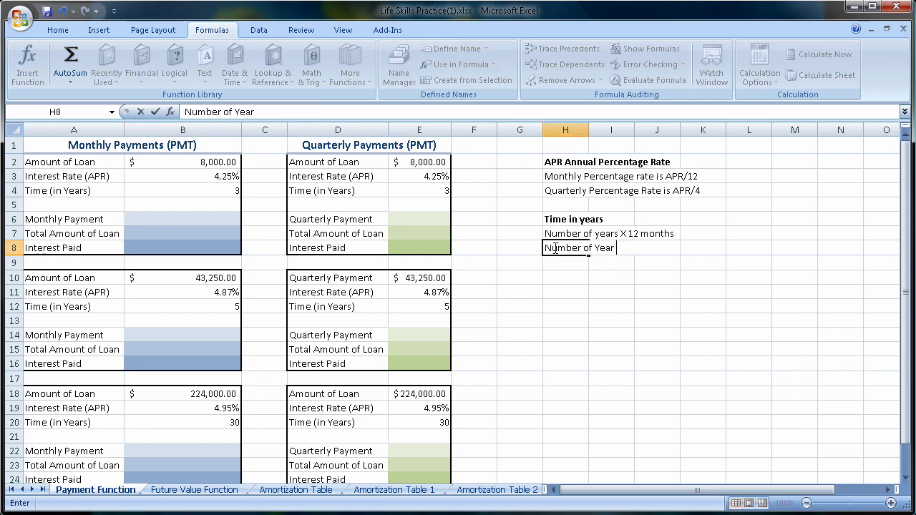
pyautogui.write('X 4')
pyautogui.click(672, 307)
pyautogui.click(210, 216)
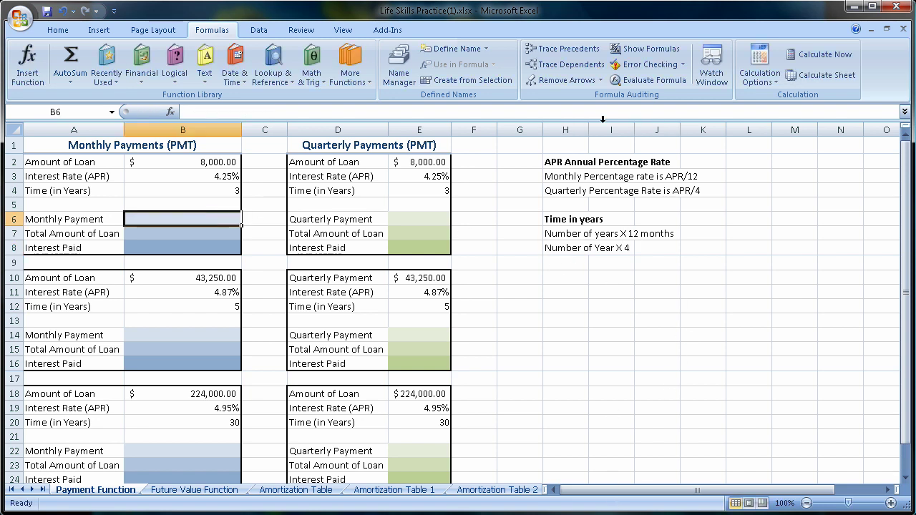
# - Insert the PMT function from the Financial list into B6
pyautogui.click(147, 82)
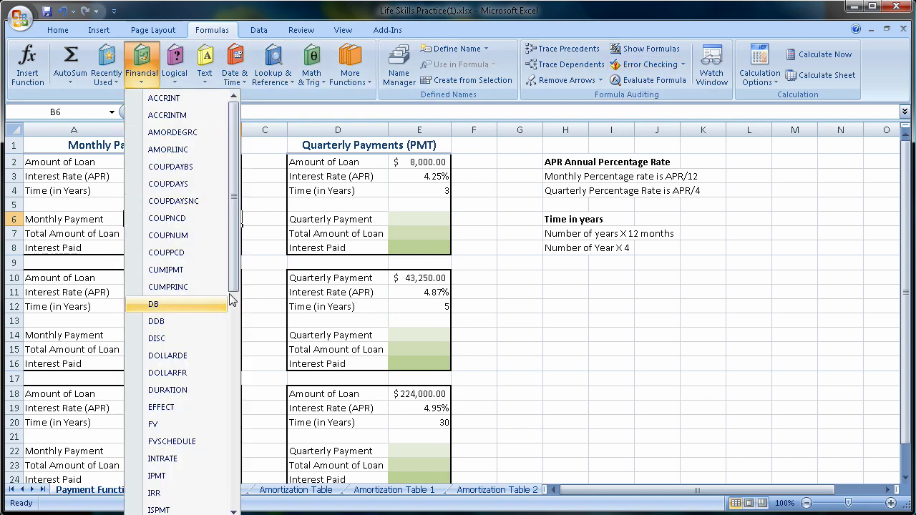
pyautogui.moveTo(233, 260); pyautogui.dragTo(224, 413)
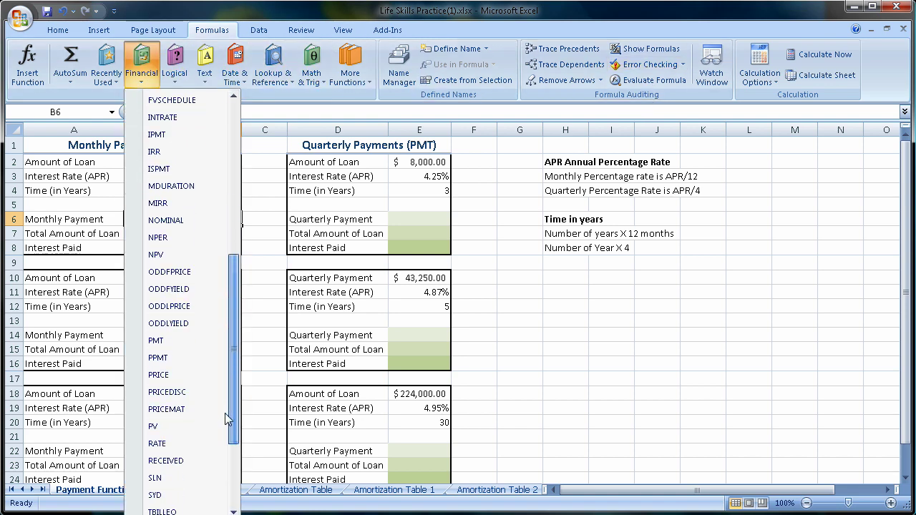
pyautogui.click(174, 340)
pyautogui.moveTo(635, 323); pyautogui.dragTo(539, 156)
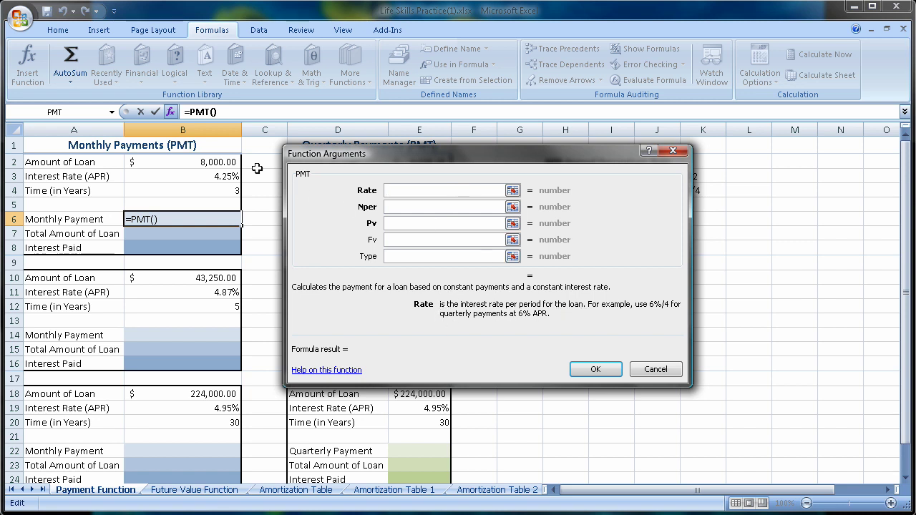
# - Set the PMT Rate to B3/12 and Nper to B4*12
pyautogui.click(212, 175)
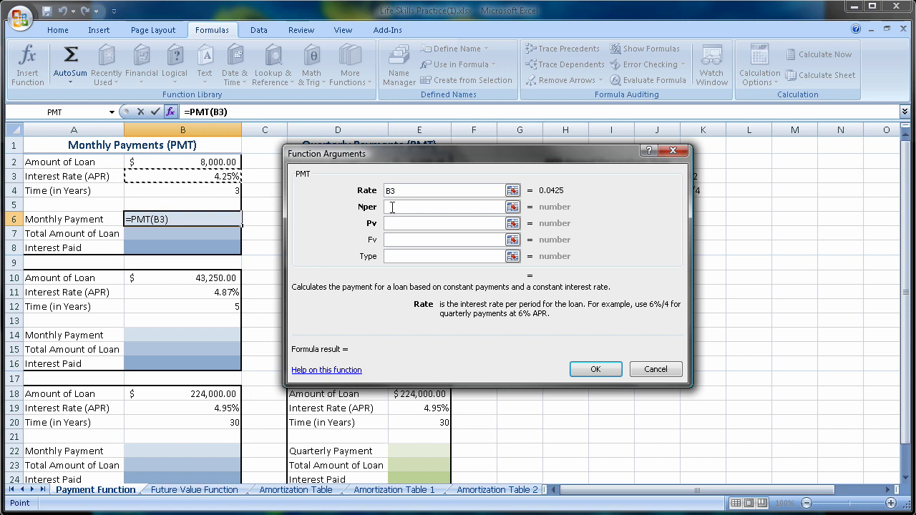
pyautogui.write('/12')
pyautogui.click(422, 207)
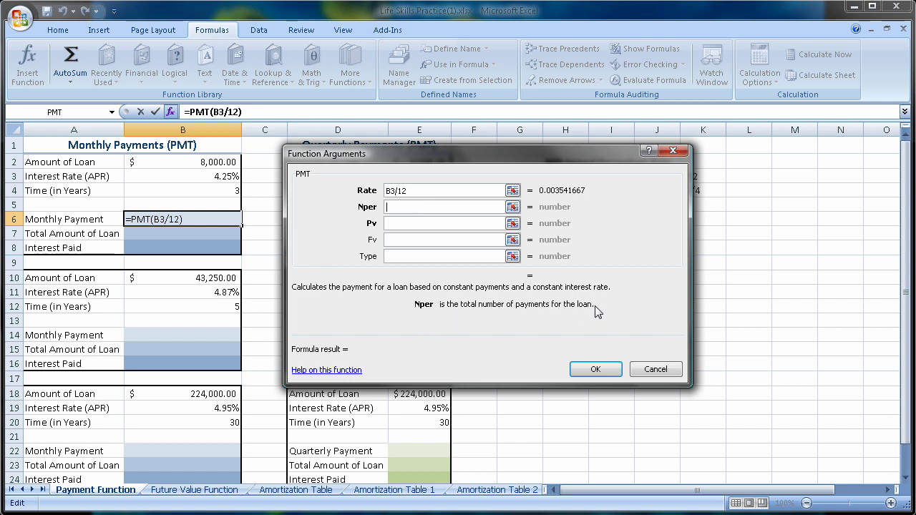
pyautogui.click(174, 192)
pyautogui.write('*12')
pyautogui.click(481, 222)
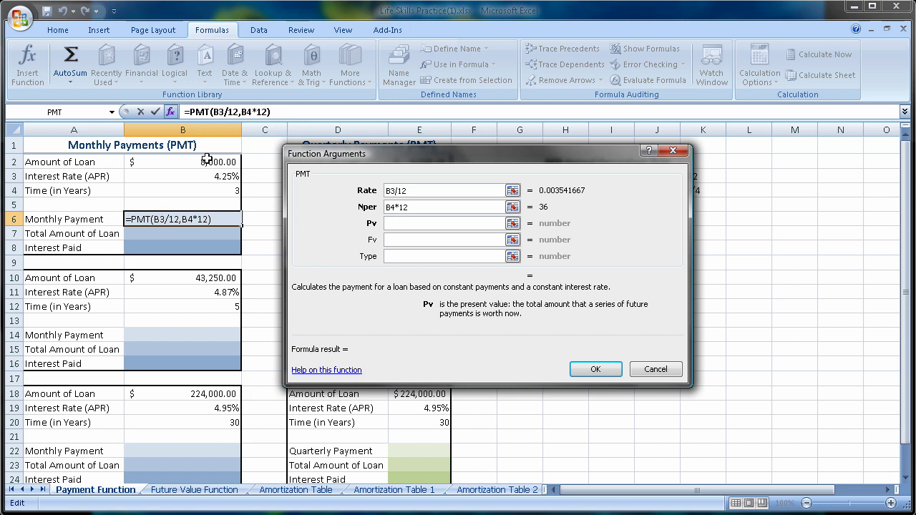
# - Set the present value to -B2 and confirm, so B6 shows $237.08
pyautogui.click(207, 161)
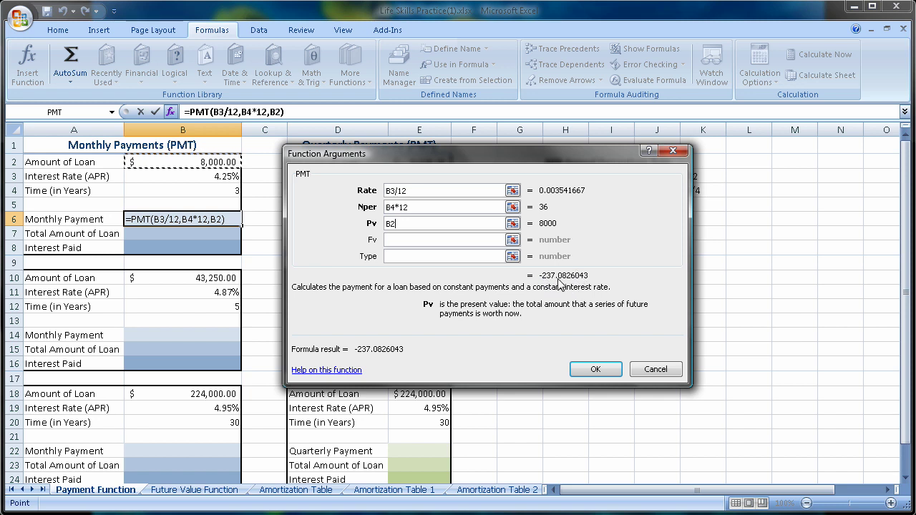
pyautogui.click(390, 223)
pyautogui.write('-')
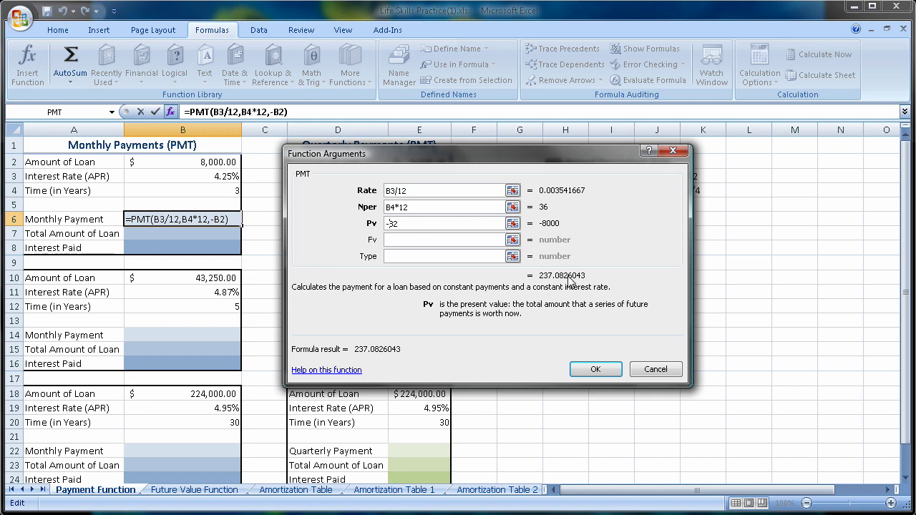
pyautogui.click(583, 367)
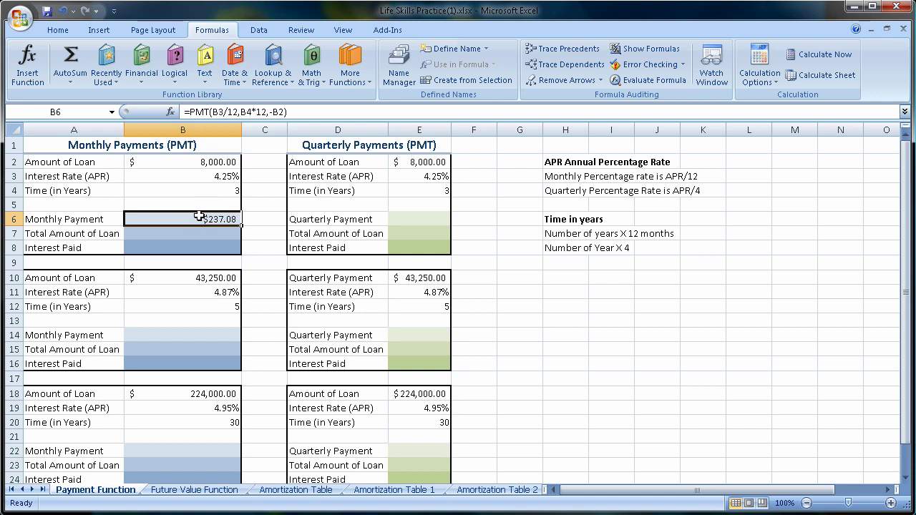
# - Enter =B6*(B4*12) in B7 for the first loan's total amount
pyautogui.click(202, 238)
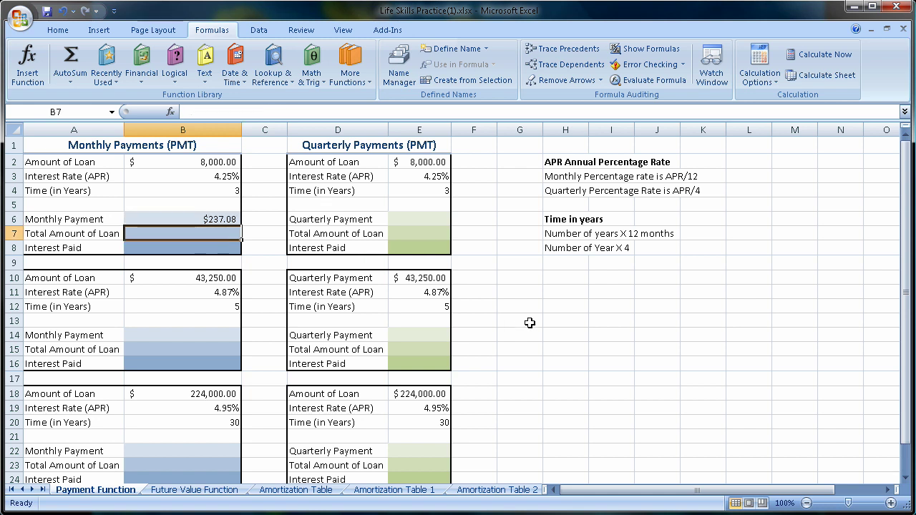
pyautogui.write('=')
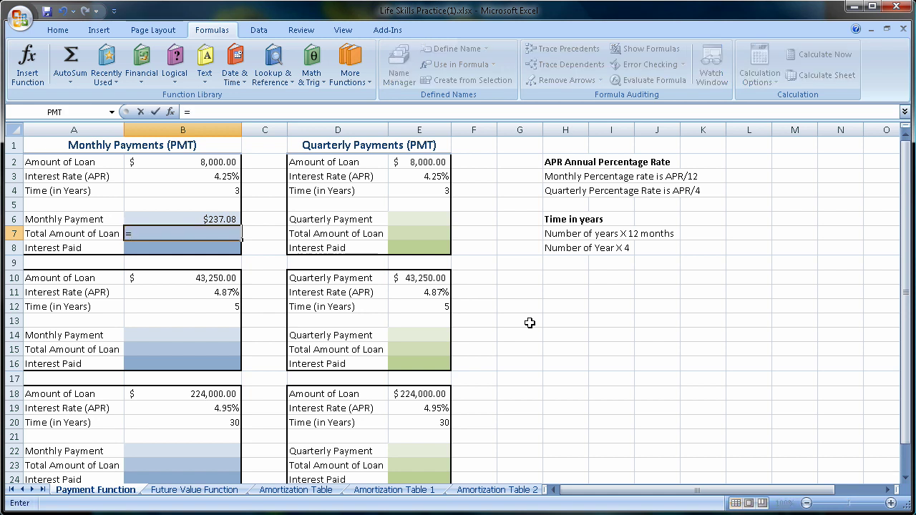
pyautogui.click(230, 221)
pyautogui.write('*(')
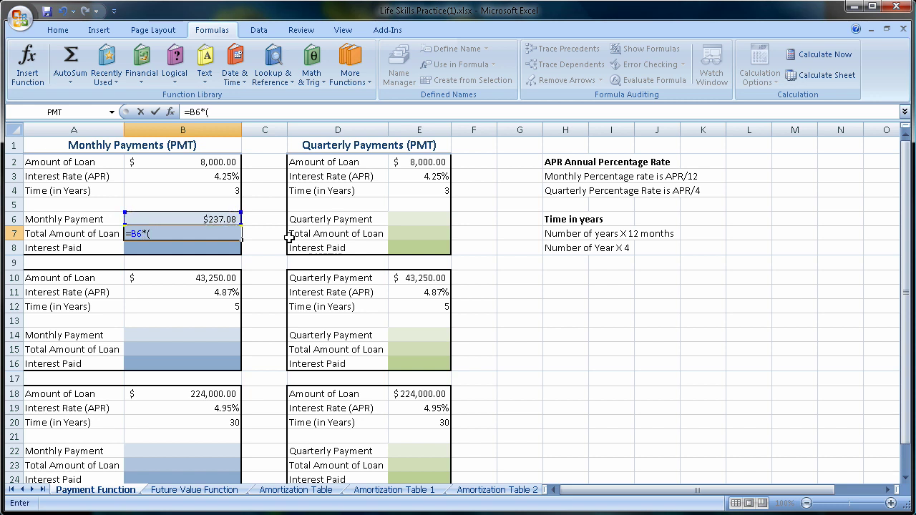
pyautogui.click(204, 188)
pyautogui.write('*12')
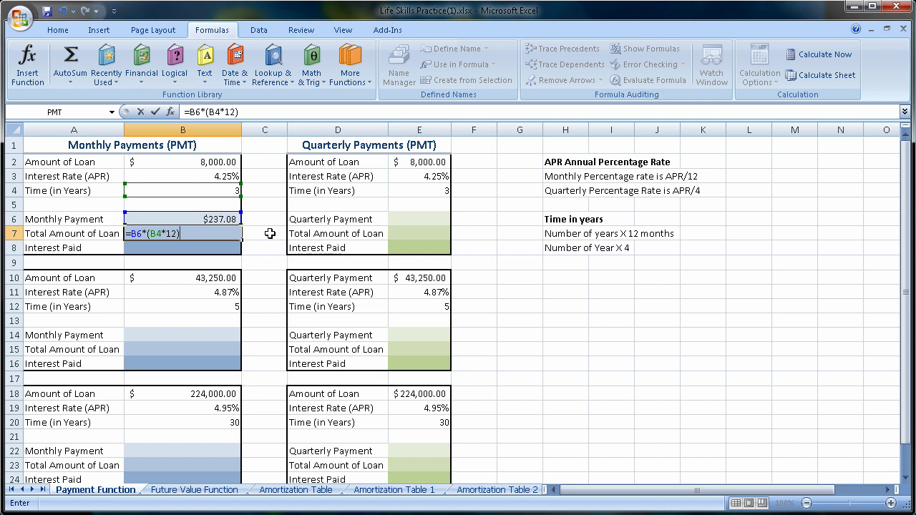
pyautogui.press('Return')
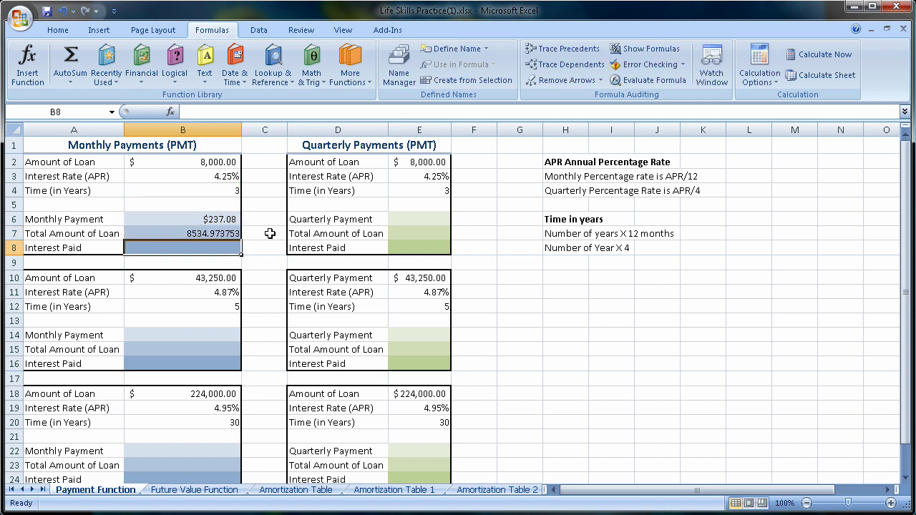
# - Apply Accounting number format to B7, showing $ 8,534.97
pyautogui.click(211, 232)
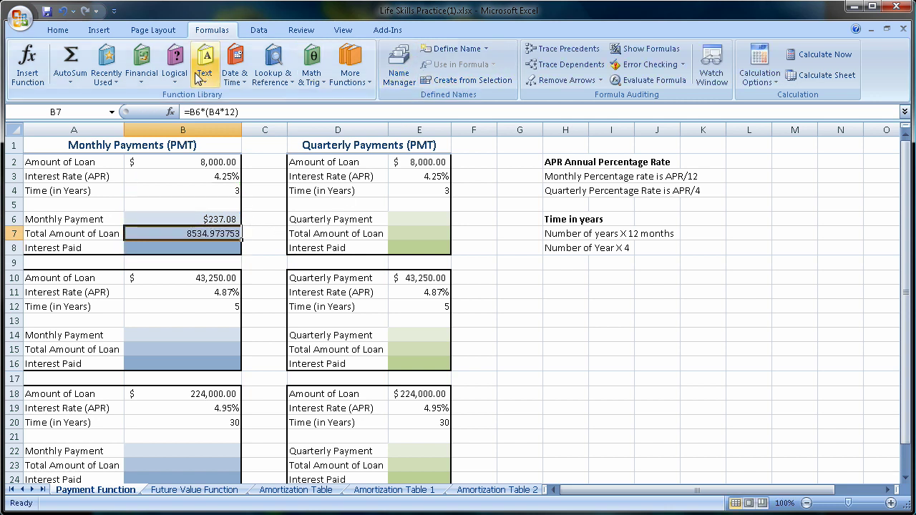
pyautogui.click(57, 30)
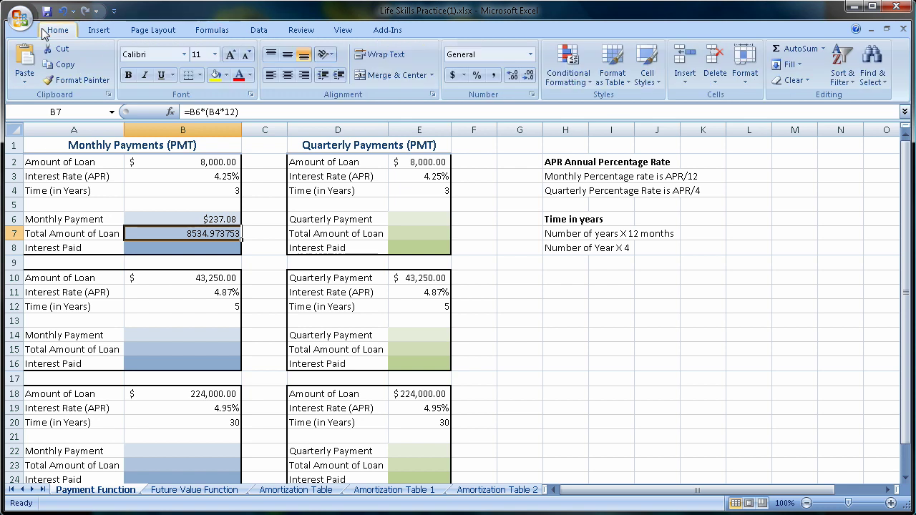
pyautogui.click(453, 76)
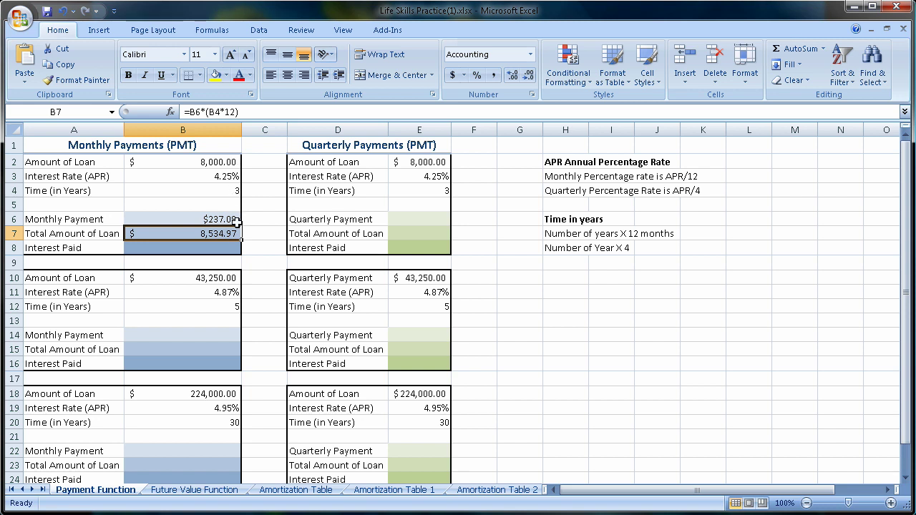
pyautogui.click(222, 249)
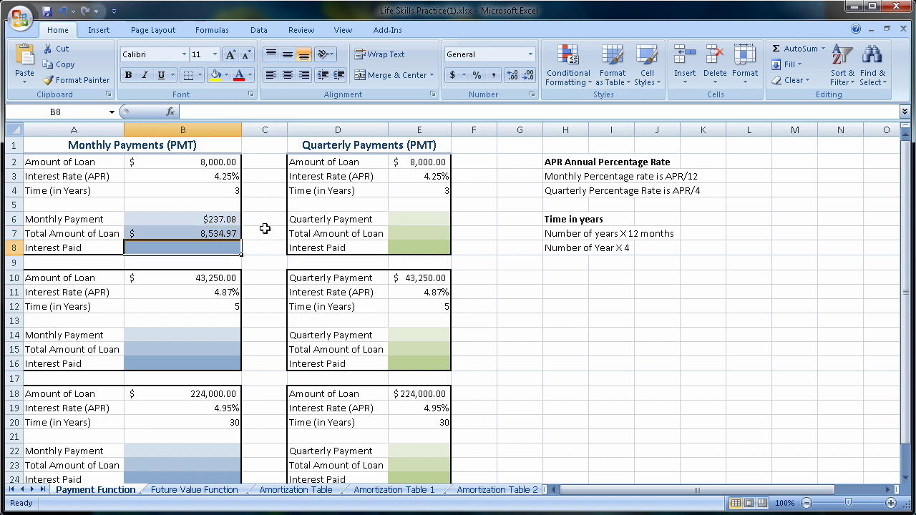
# - Enter =B7-B2 in B8 so the first loan's interest paid shows $534.97
pyautogui.write('=')
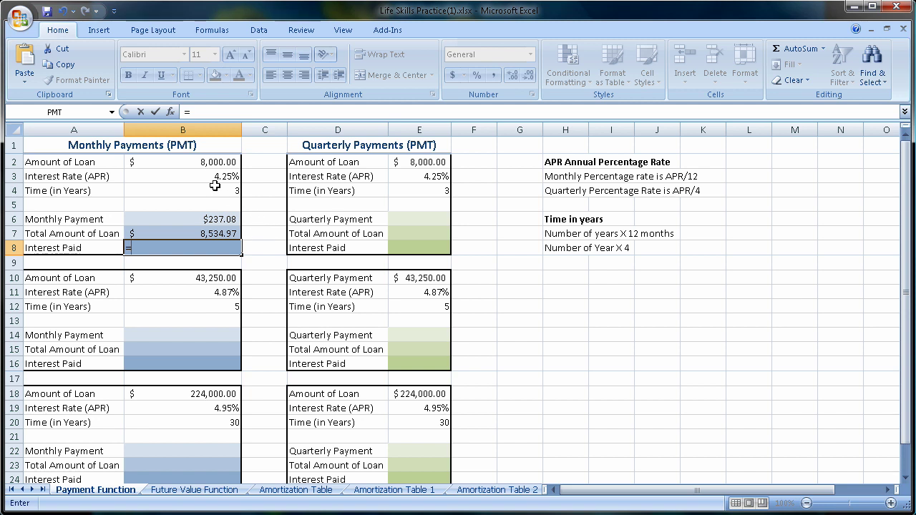
pyautogui.click(192, 236)
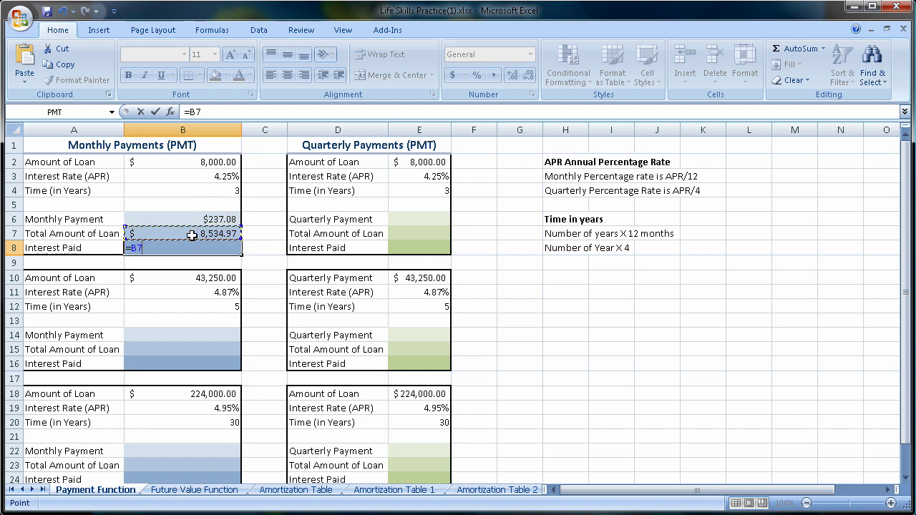
pyautogui.write('-')
pyautogui.click(221, 163)
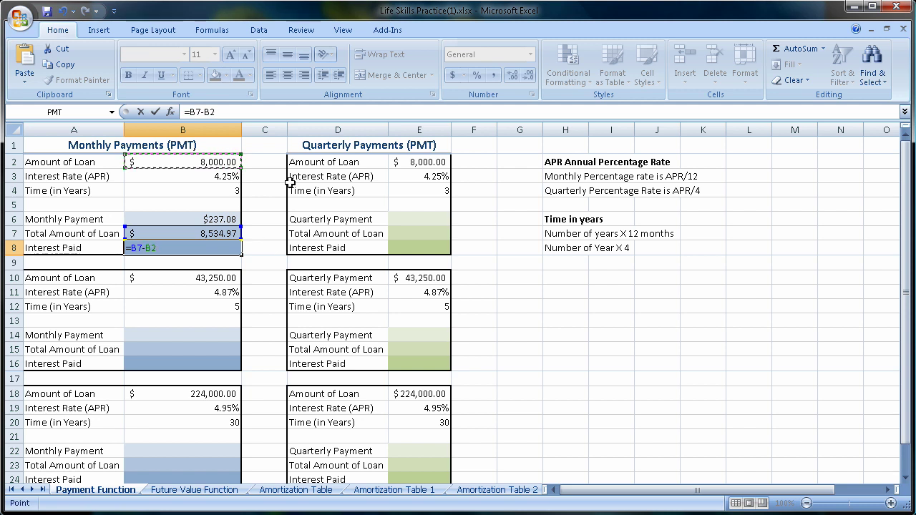
pyautogui.press('Return')
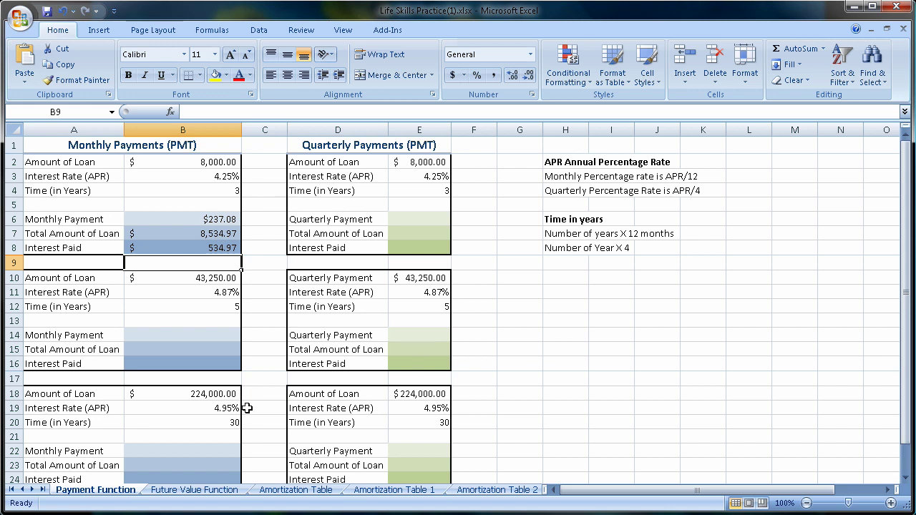
pyautogui.scroll(-1, 256, 389)
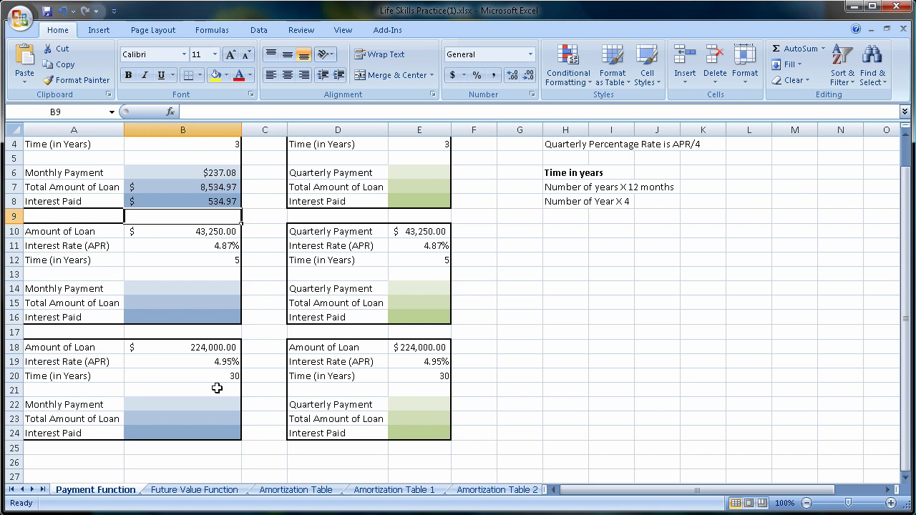
# - Select B22 and insert PMT by searching for it in the function browser
pyautogui.click(194, 405)
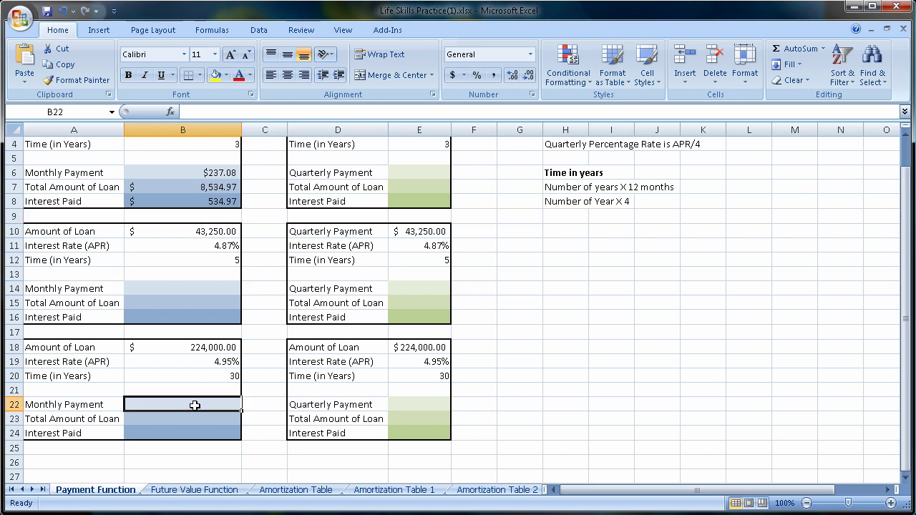
pyautogui.click(823, 49)
pyautogui.click(800, 146)
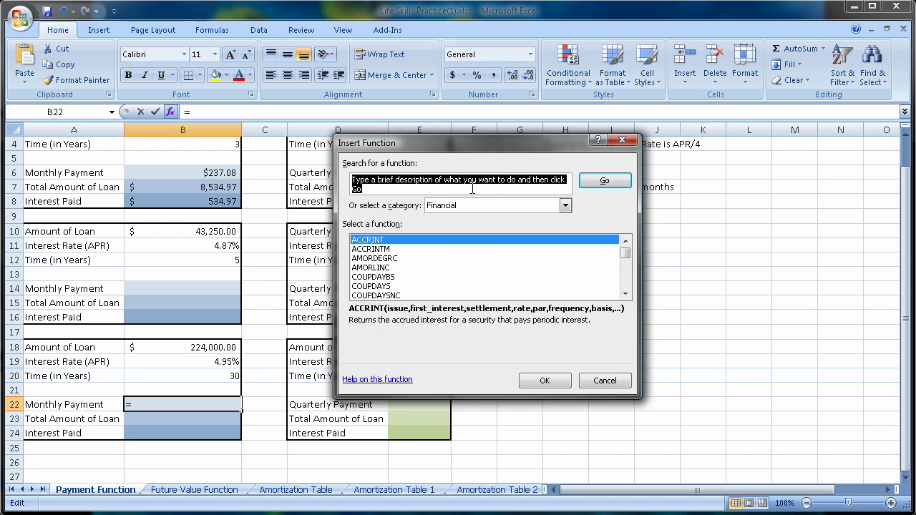
pyautogui.write('PMT')
pyautogui.press('Return')
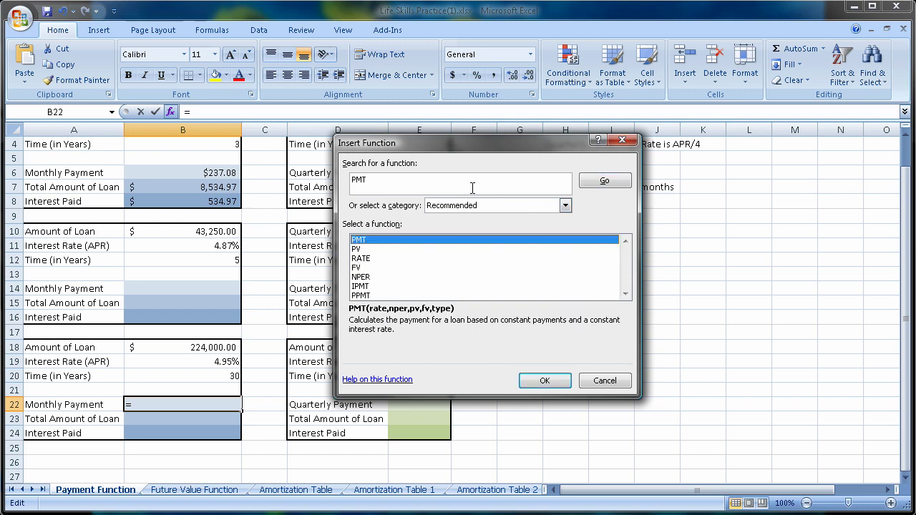
pyautogui.click(546, 380)
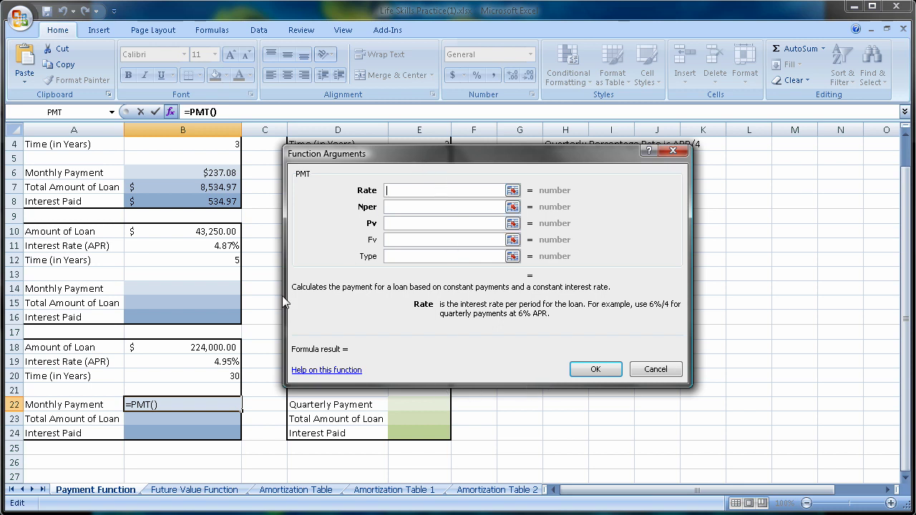
# - Set PMT arguments to B19/12, B20*12 and -B18, giving $1,195.64 in B22
pyautogui.click(205, 365)
pyautogui.write('/12')
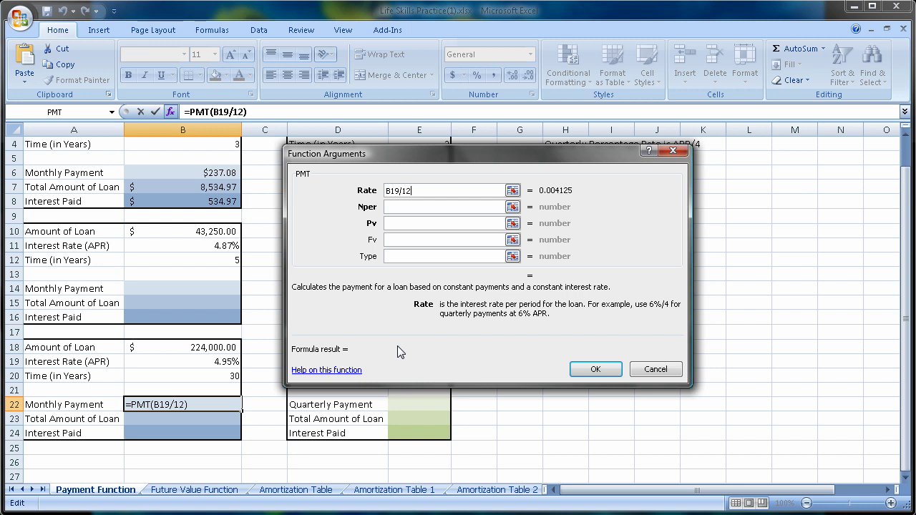
pyautogui.click(447, 207)
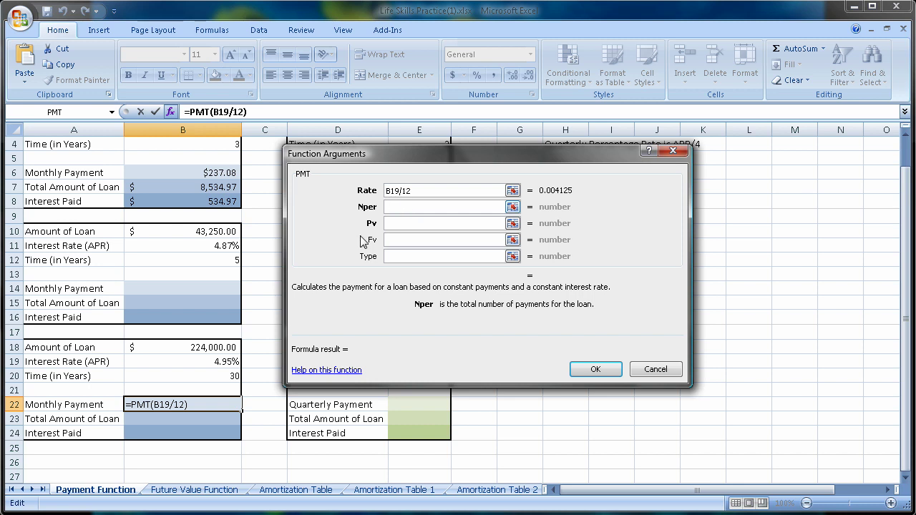
pyautogui.click(185, 376)
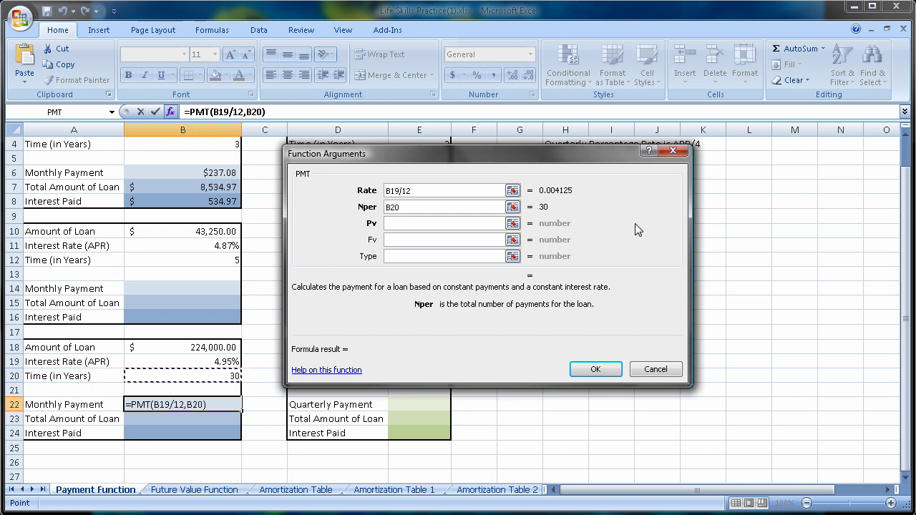
pyautogui.write('*12')
pyautogui.click(402, 222)
pyautogui.write('-')
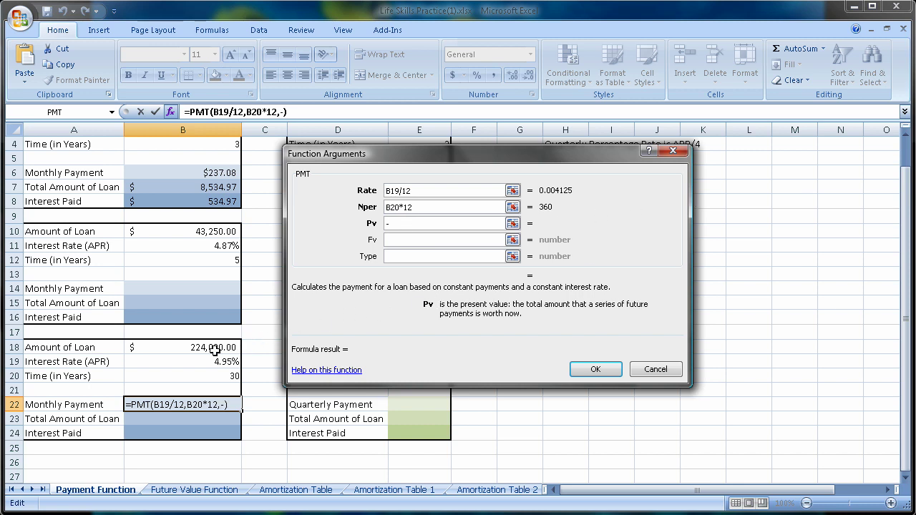
pyautogui.click(206, 349)
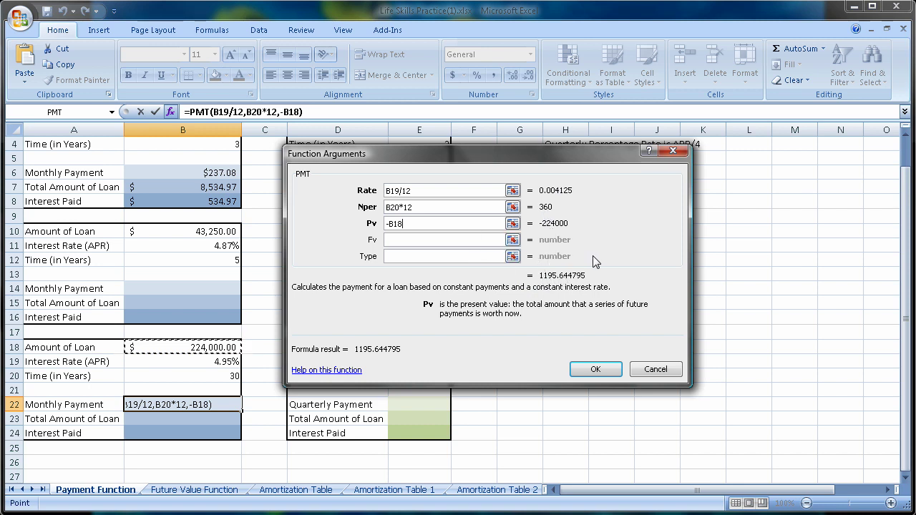
pyautogui.click(596, 369)
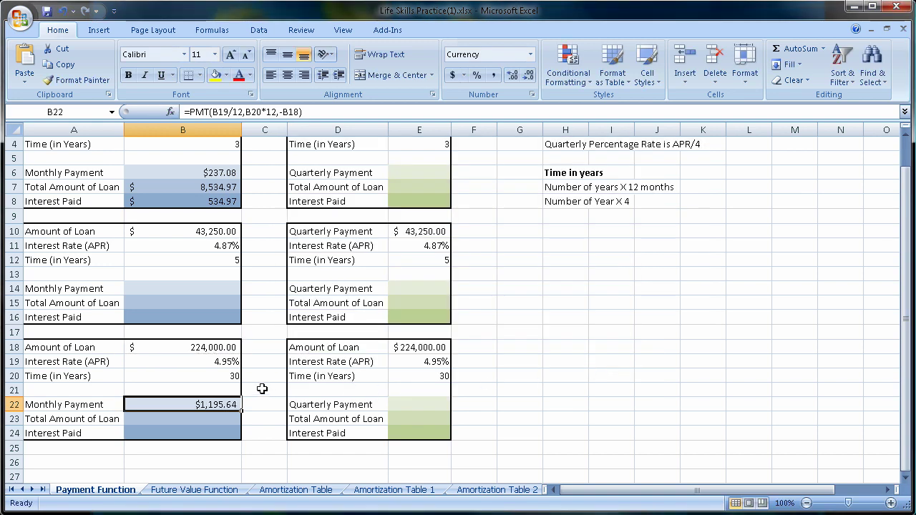
pyautogui.click(231, 418)
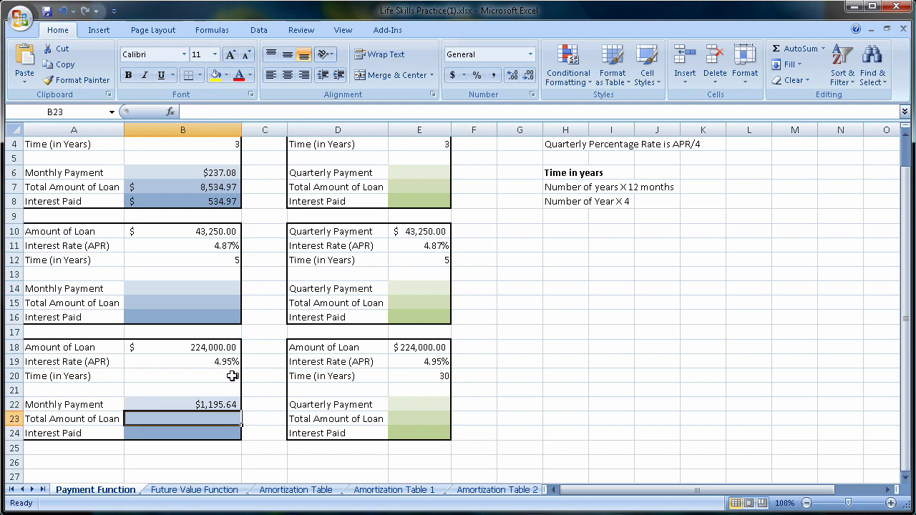
# - Enter =B22*(B20*12) in B23 for the third loan's total amount
pyautogui.write('=')
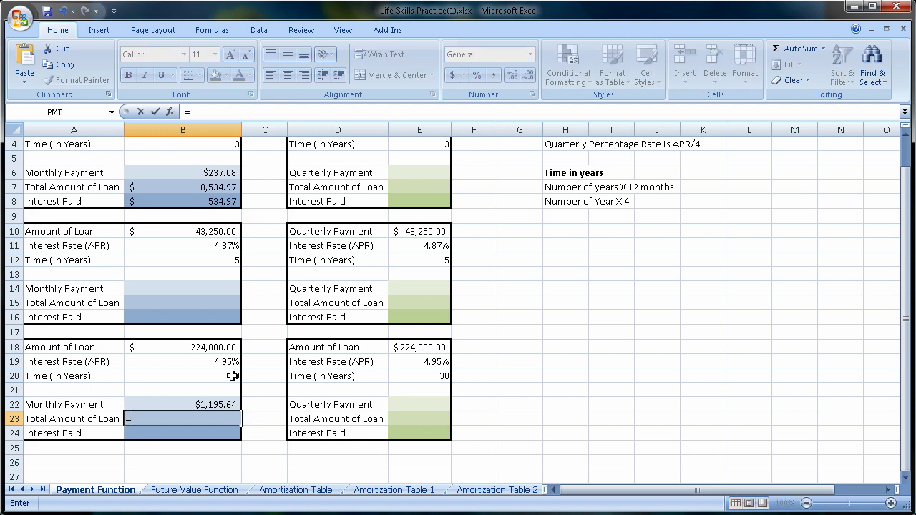
pyautogui.click(206, 402)
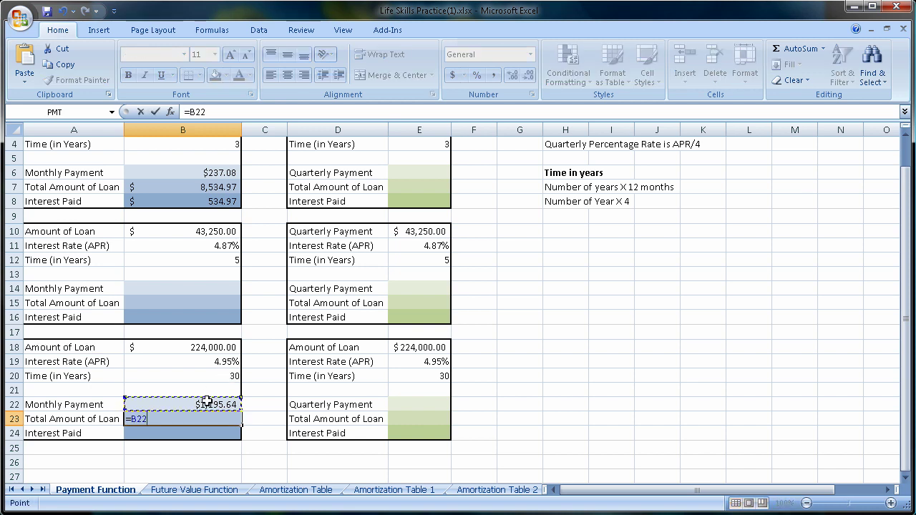
pyautogui.write('8(')
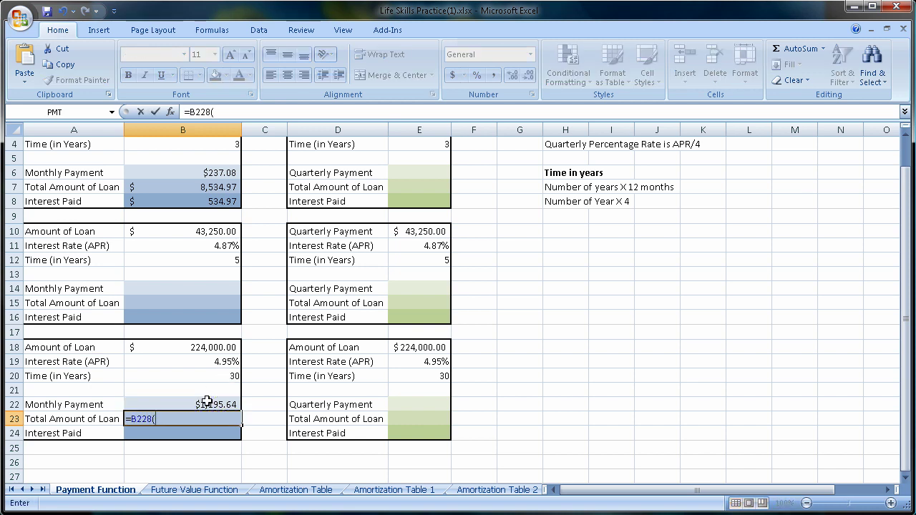
pyautogui.press('BackSpace')
pyautogui.press('BackSpace')
pyautogui.write('*(')
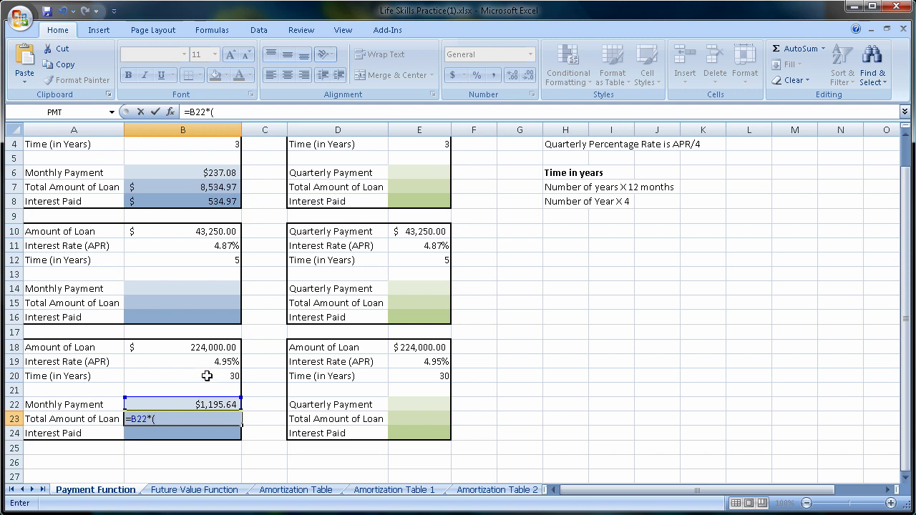
pyautogui.click(208, 375)
pyautogui.write('*12')
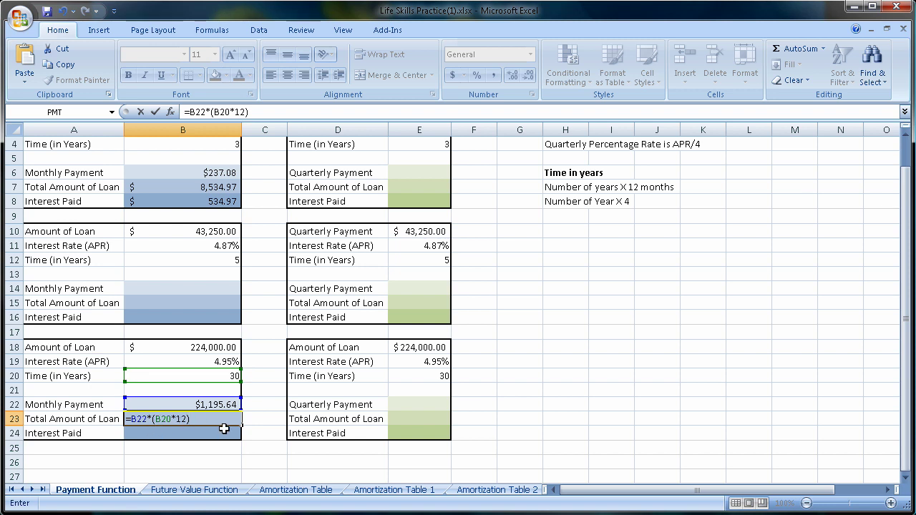
pyautogui.press('Return')
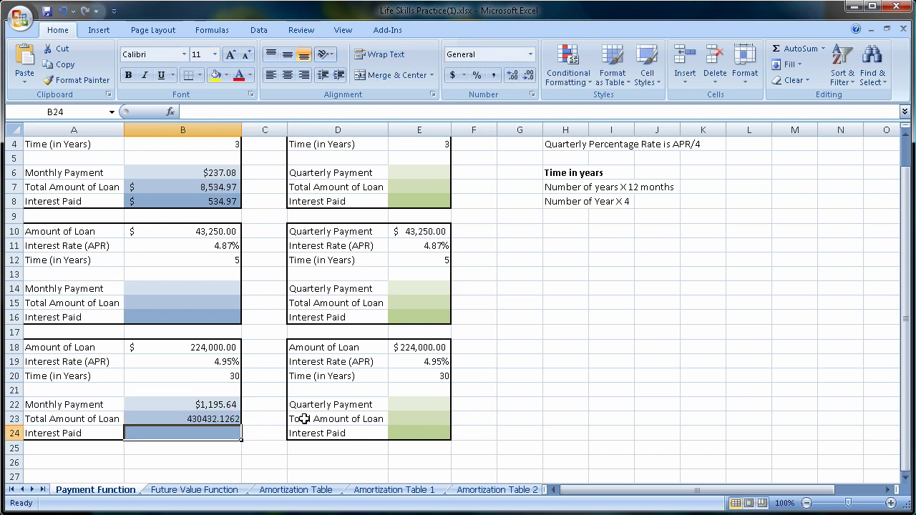
# - Apply Accounting format to B23, showing $ 430,432.13
pyautogui.click(194, 419)
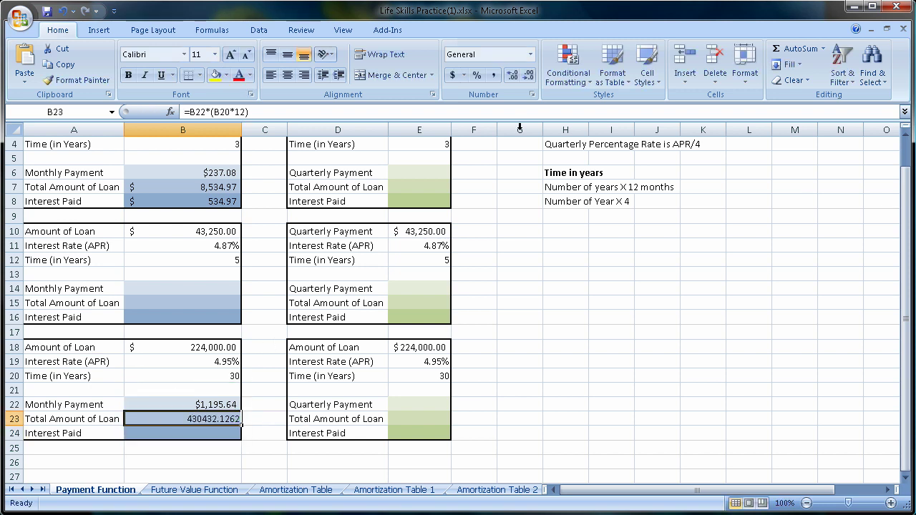
pyautogui.click(452, 74)
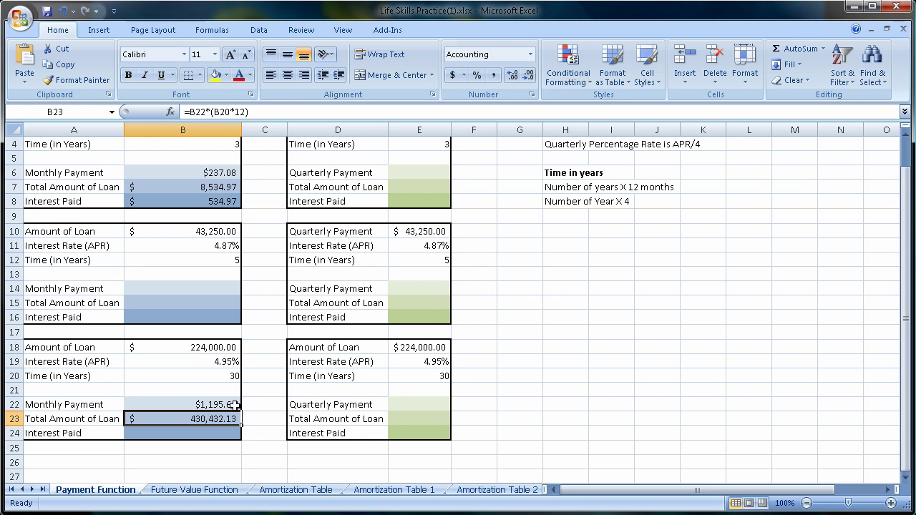
pyautogui.click(214, 435)
# - Enter =B23-B18 in B24 so the third loan's interest paid shows $206,432.13
pyautogui.write('=')
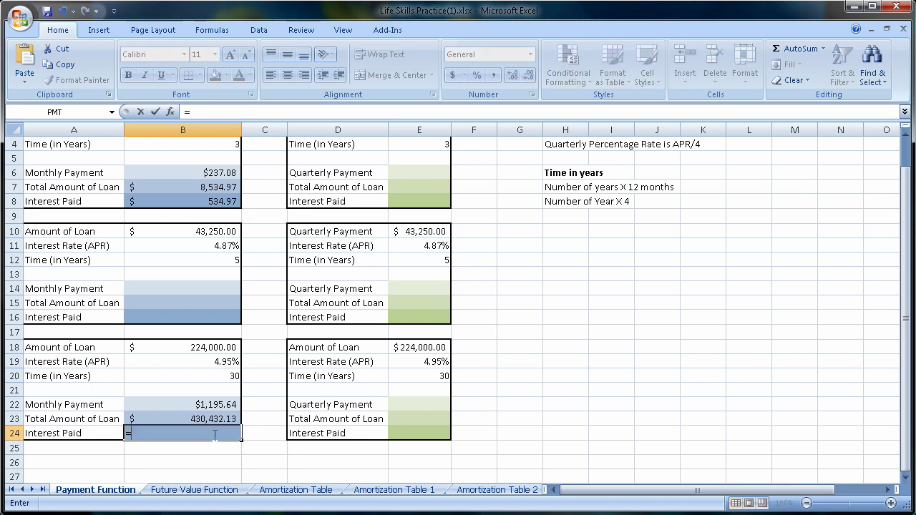
pyautogui.click(195, 421)
pyautogui.write('-')
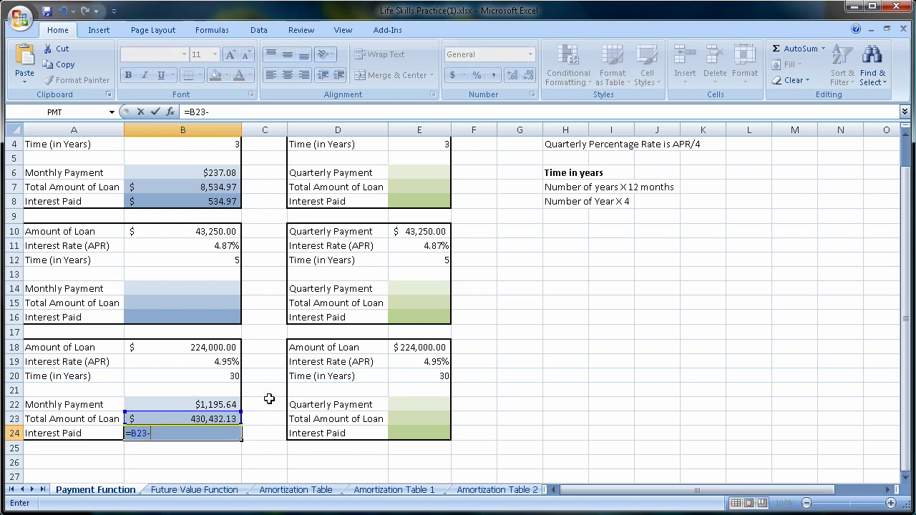
pyautogui.click(211, 346)
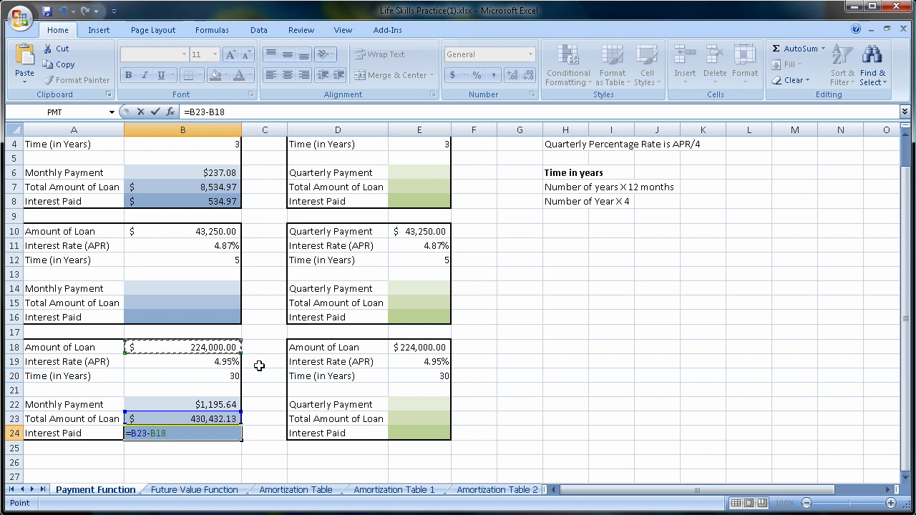
pyautogui.press('Return')
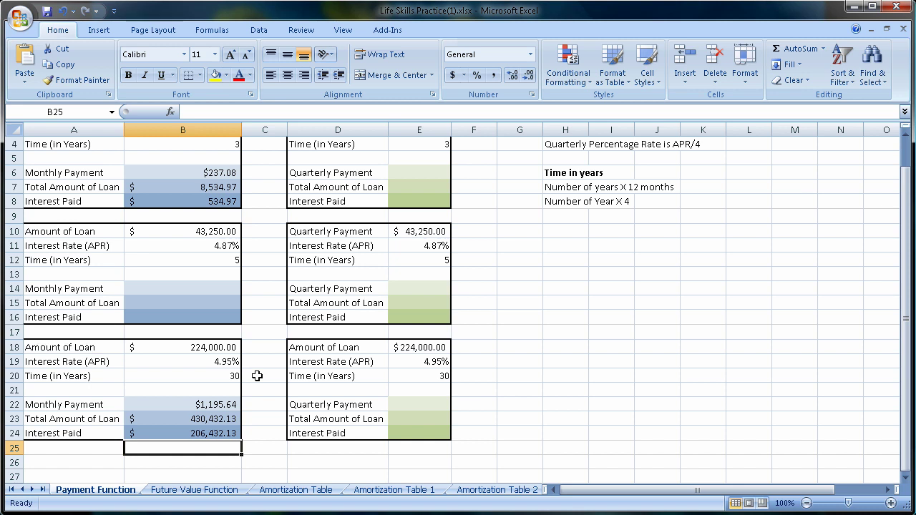
pyautogui.click(236, 363)
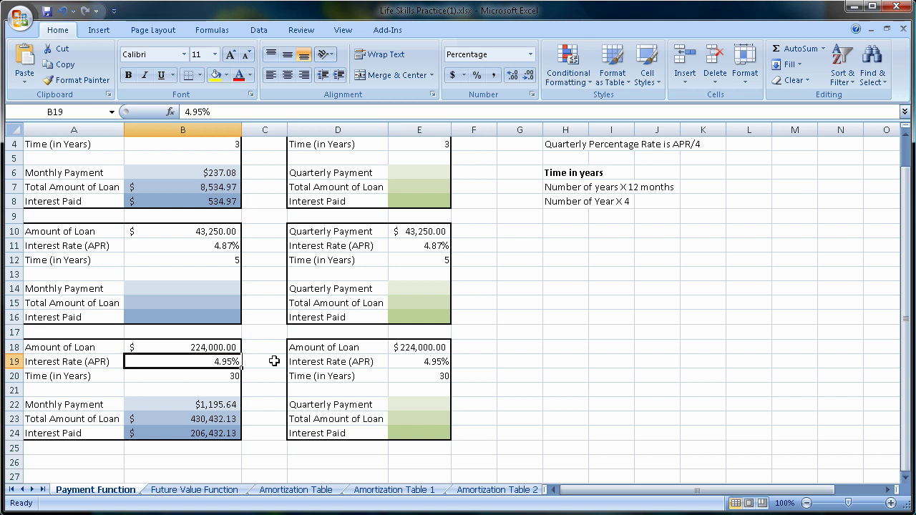
# - Change the third loan's rate in B19 to 6.25%, comparing via undo and redo; payment becomes $1,379.21
pyautogui.write('6.25')
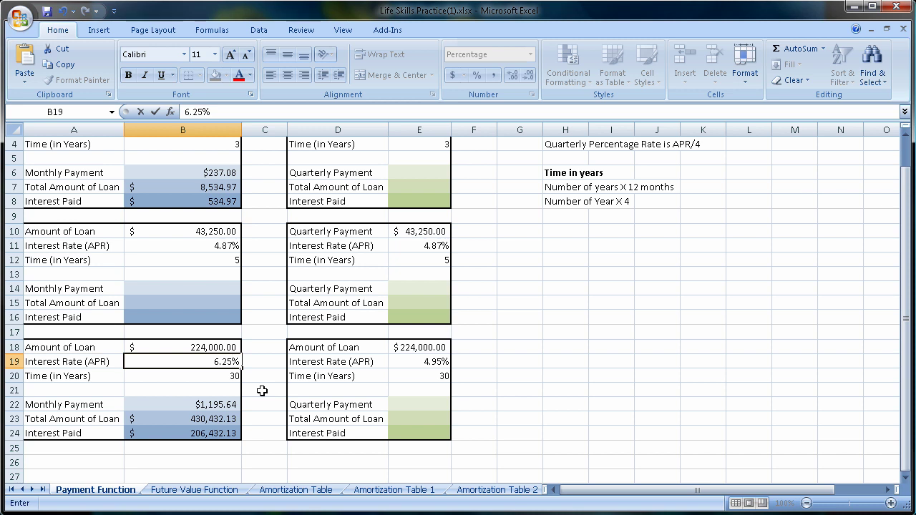
pyautogui.press('Return')
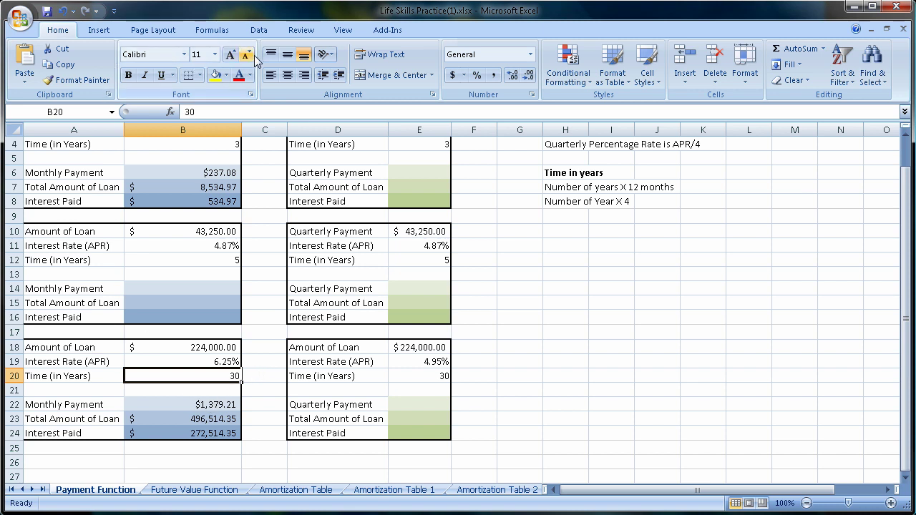
pyautogui.click(63, 12)
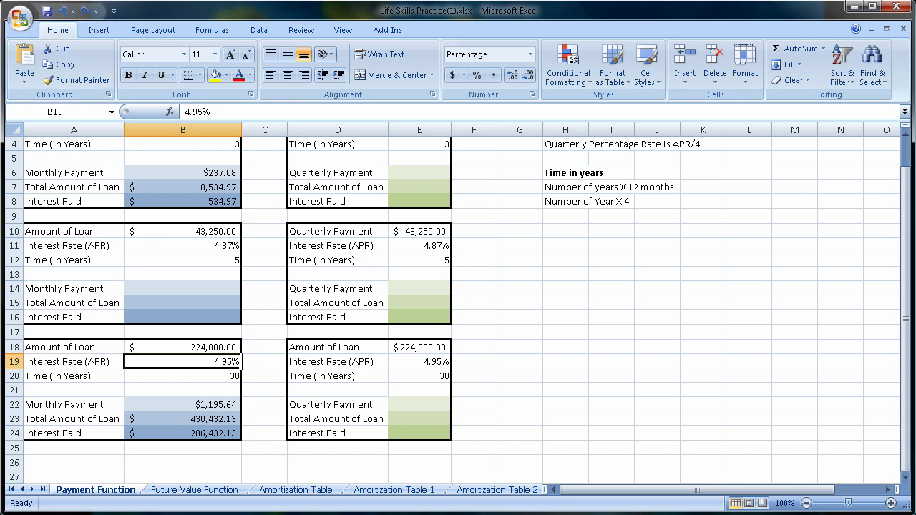
pyautogui.click(84, 12)
pyautogui.scroll(1, 691, 319)
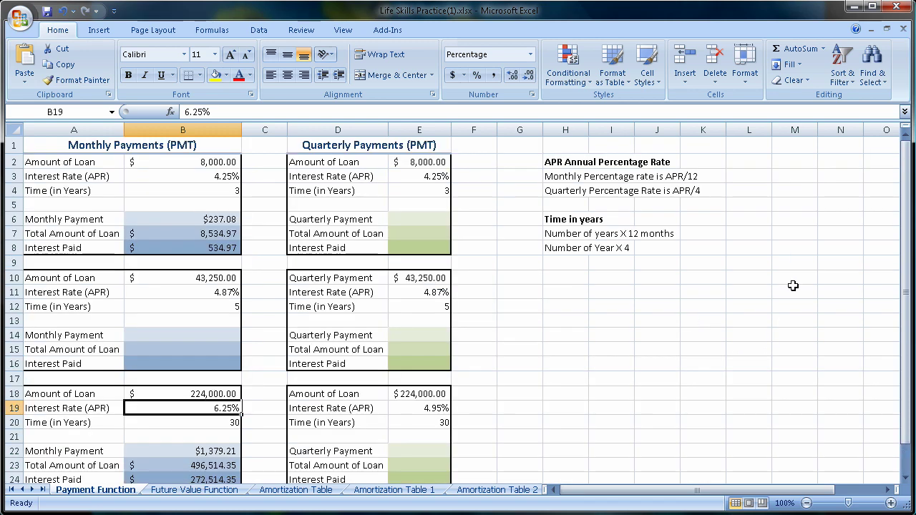